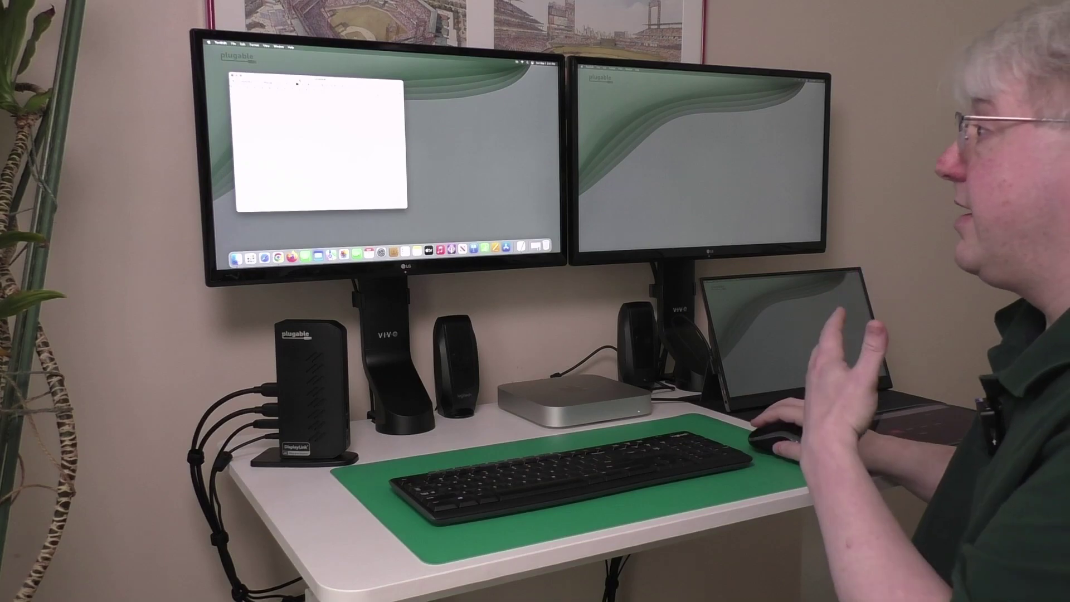
- Move the blank TextEdit window aside and bring up the Displays pane in System Preferences
{"action": "mouse_move", "coordinate": [318, 76]}
{"action": "left_mouse_down"}
{"action": "mouse_move", "coordinate": [309, 73]}
{"action": "mouse_move", "coordinate": [753, 97]}
{"action": "mouse_move", "coordinate": [745, 204]}
{"action": "mouse_move", "coordinate": [810, 297]}
{"action": "mouse_move", "coordinate": [719, 148]}
{"action": "mouse_move", "coordinate": [714, 103]}
{"action": "mouse_move", "coordinate": [496, 117]}
{"action": "mouse_move", "coordinate": [318, 83]}
{"action": "left_mouse_up"}
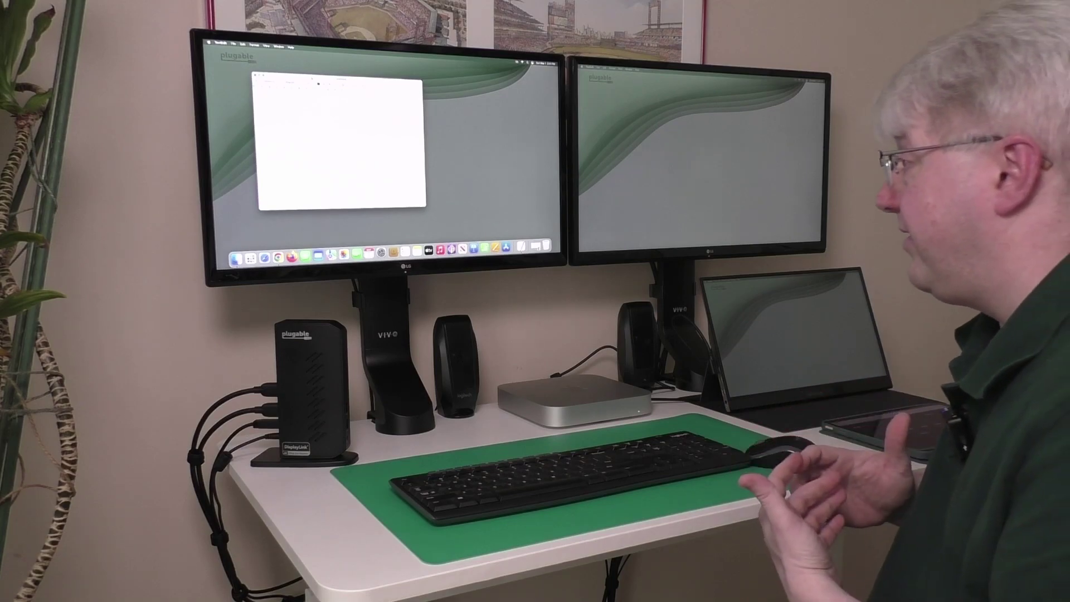
{"action": "left_click_drag", "start_coordinate": [319, 84], "coordinate": [300, 81]}
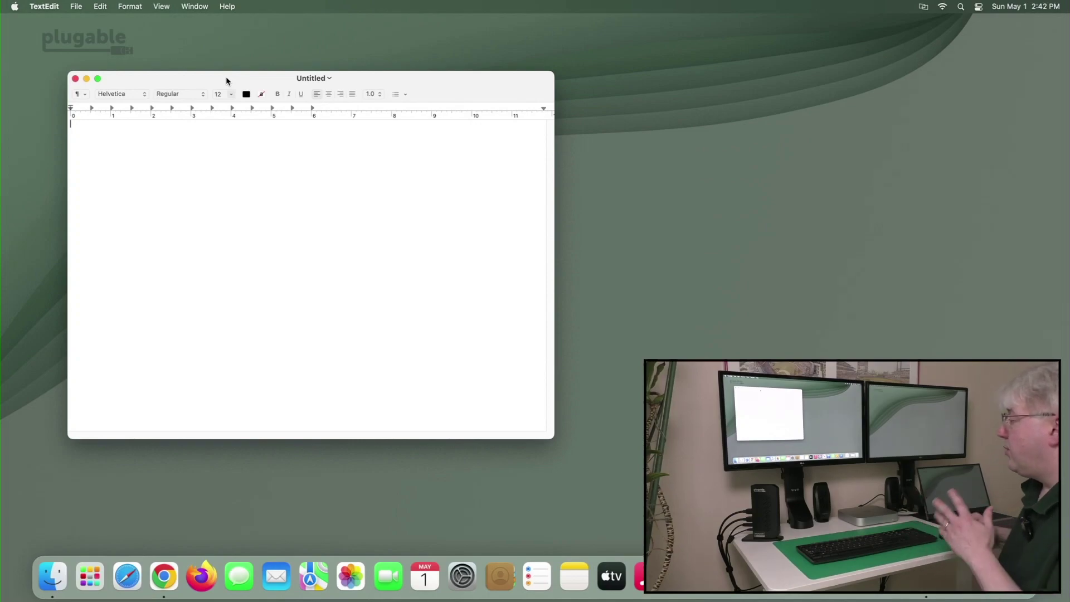
{"action": "left_click_drag", "start_coordinate": [226, 81], "coordinate": [206, 76]}
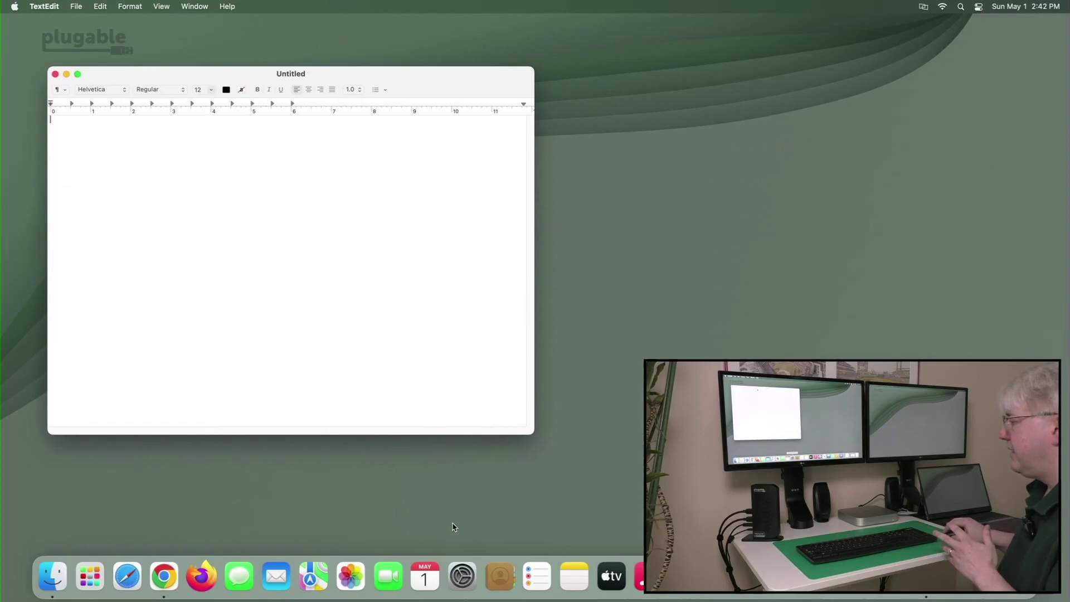
{"action": "left_click", "coordinate": [462, 578]}
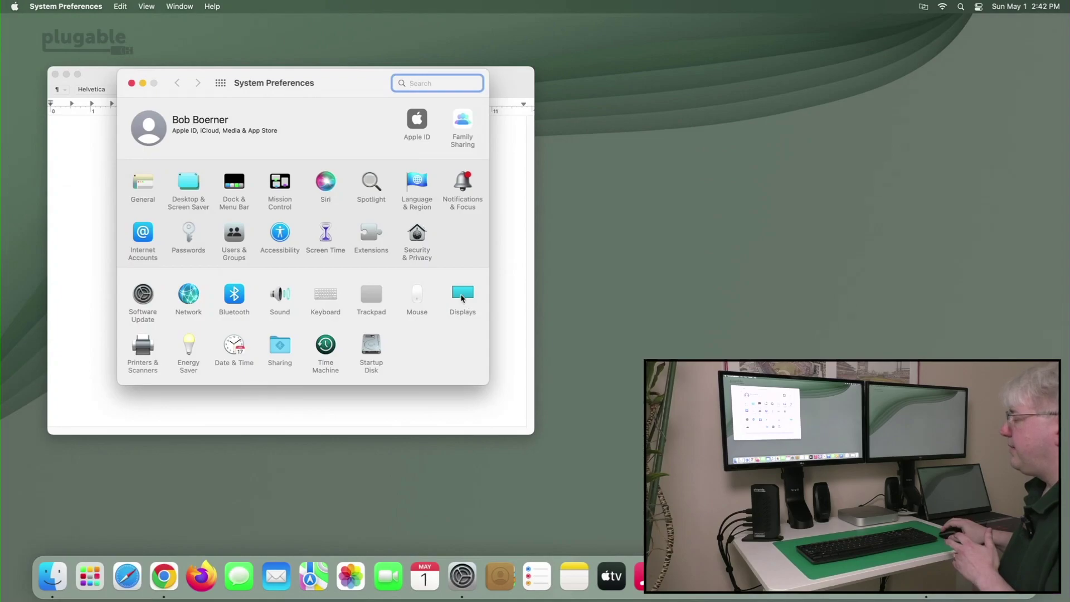
{"action": "left_click", "coordinate": [460, 298]}
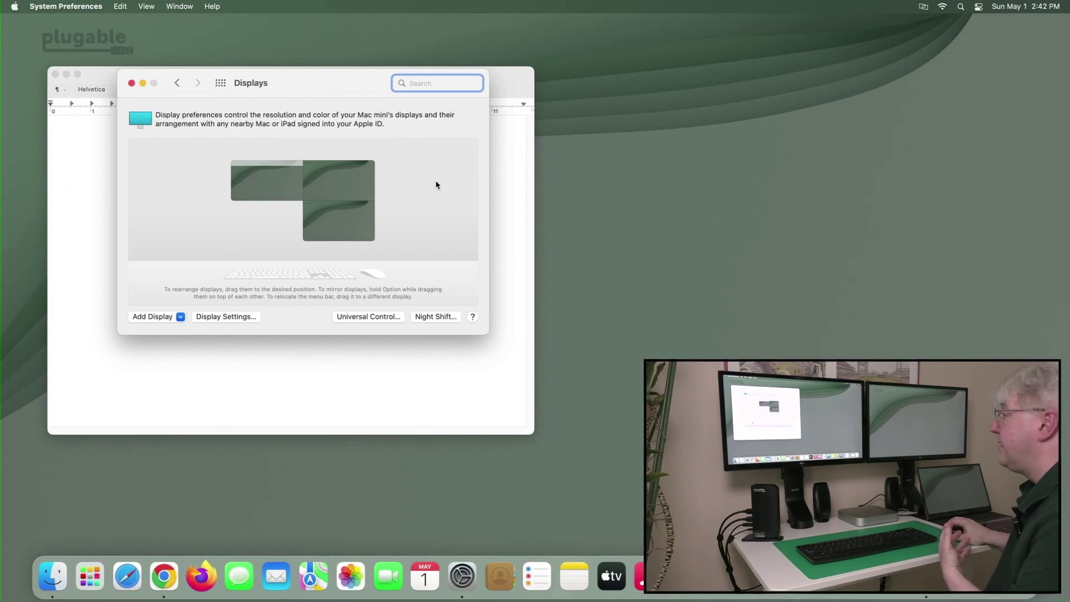
{"action": "left_click", "coordinate": [252, 181]}
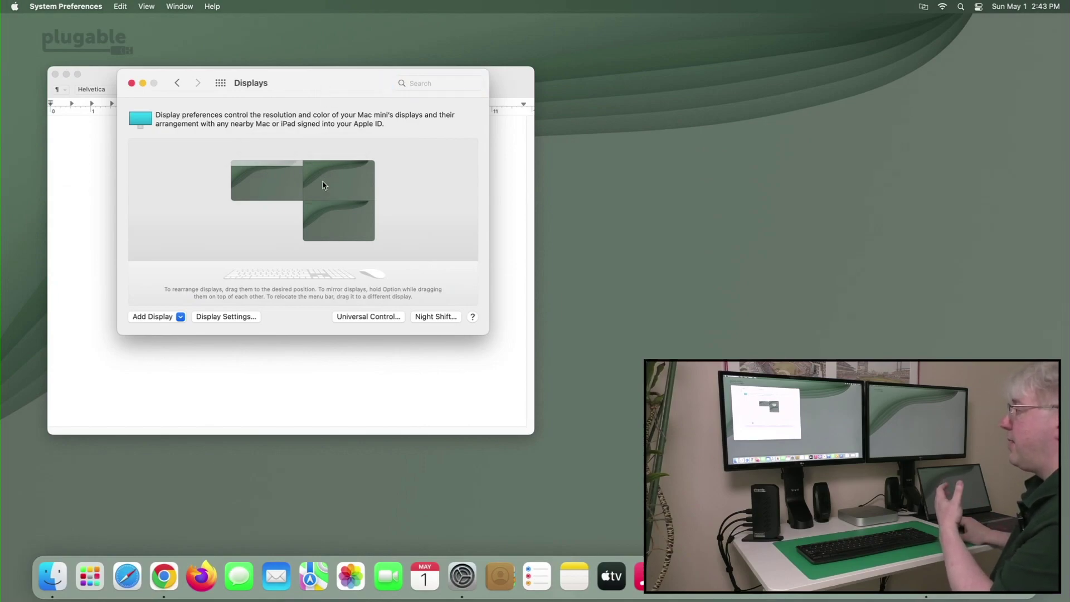
{"action": "left_click", "coordinate": [240, 247]}
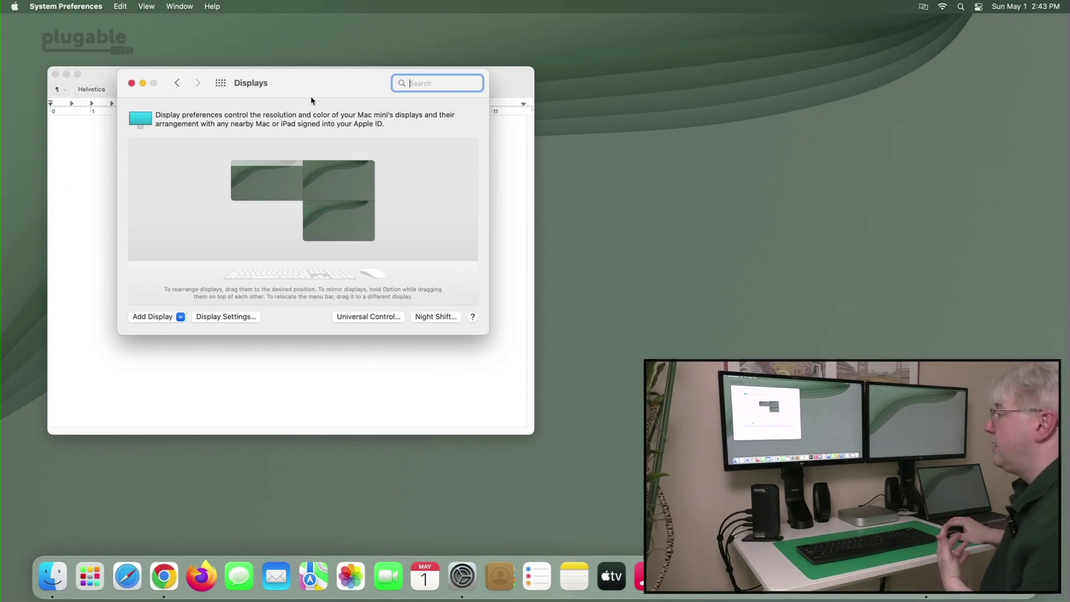
- Set Lg Ultra Hd (2) to mirror Lg Ultra Hd (1), with the Displays window moved lower
{"action": "left_click", "coordinate": [324, 196]}
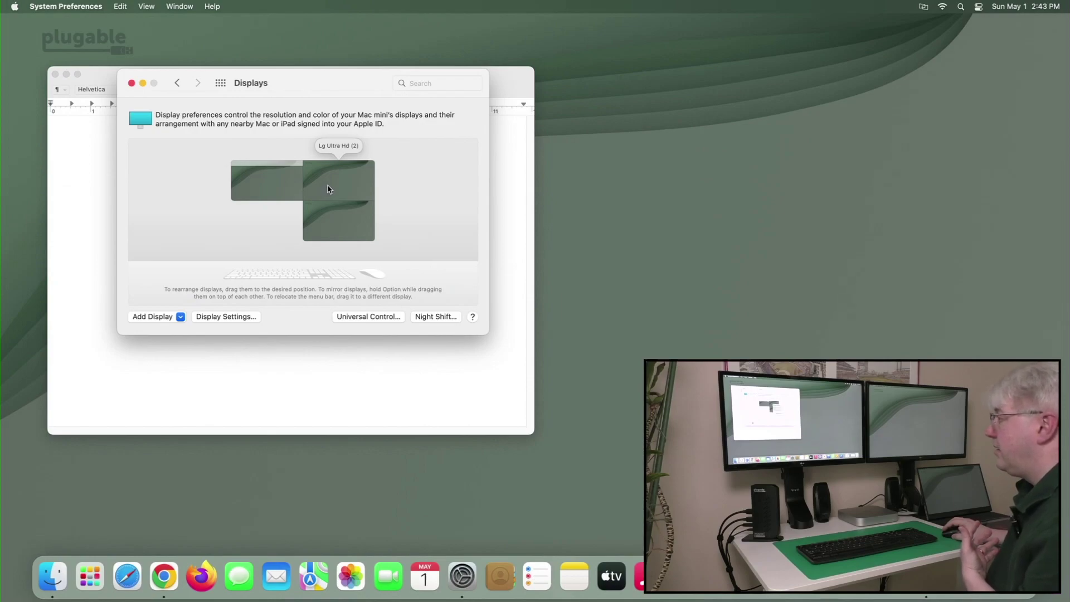
{"action": "right_click", "coordinate": [328, 189]}
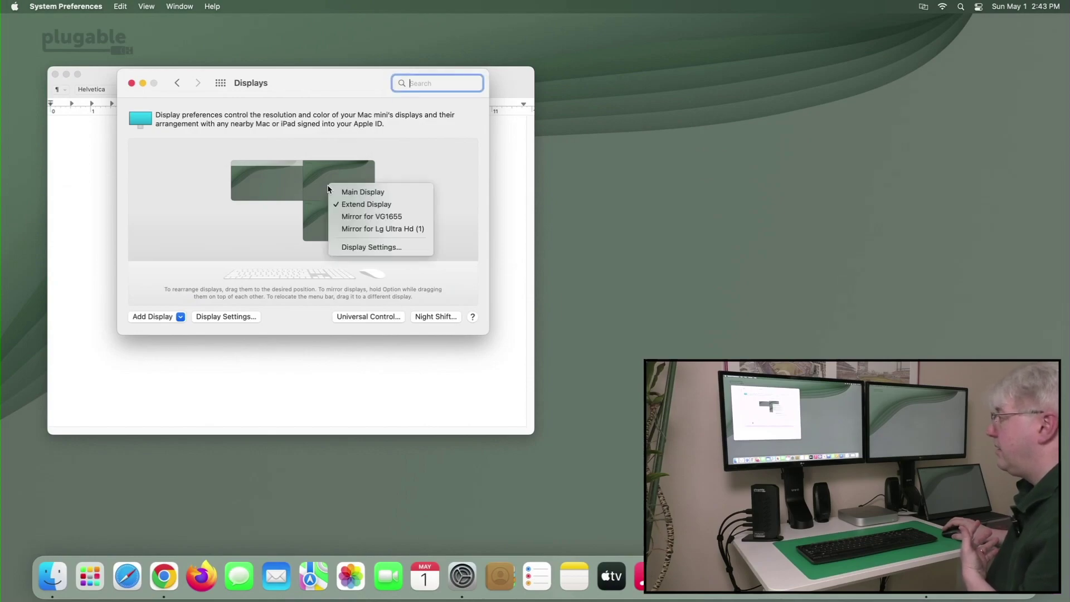
{"action": "left_click", "coordinate": [397, 230]}
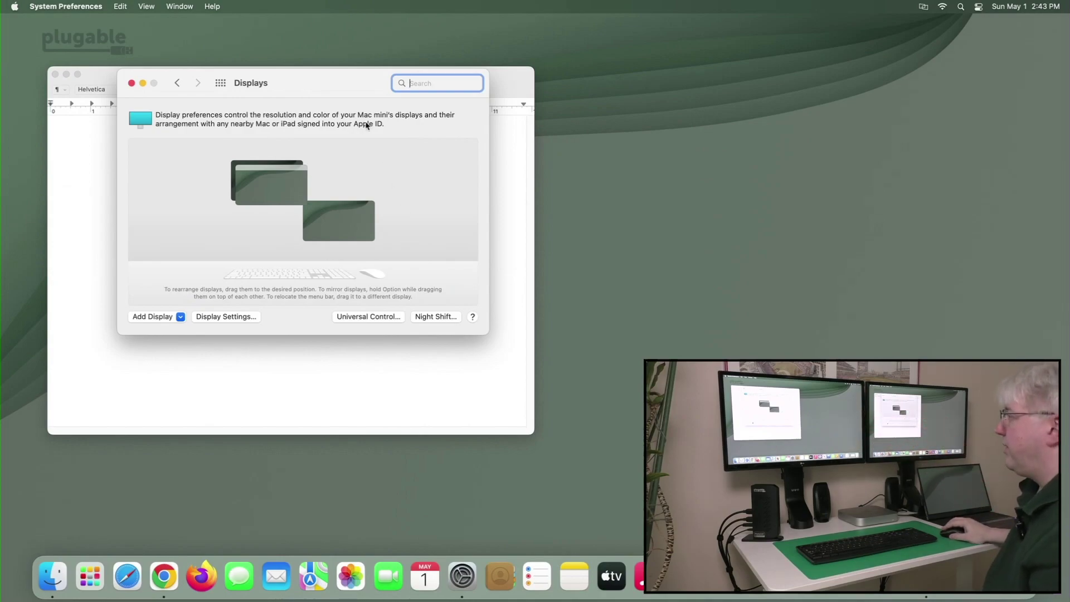
{"action": "left_click_drag", "start_coordinate": [312, 85], "coordinate": [281, 108]}
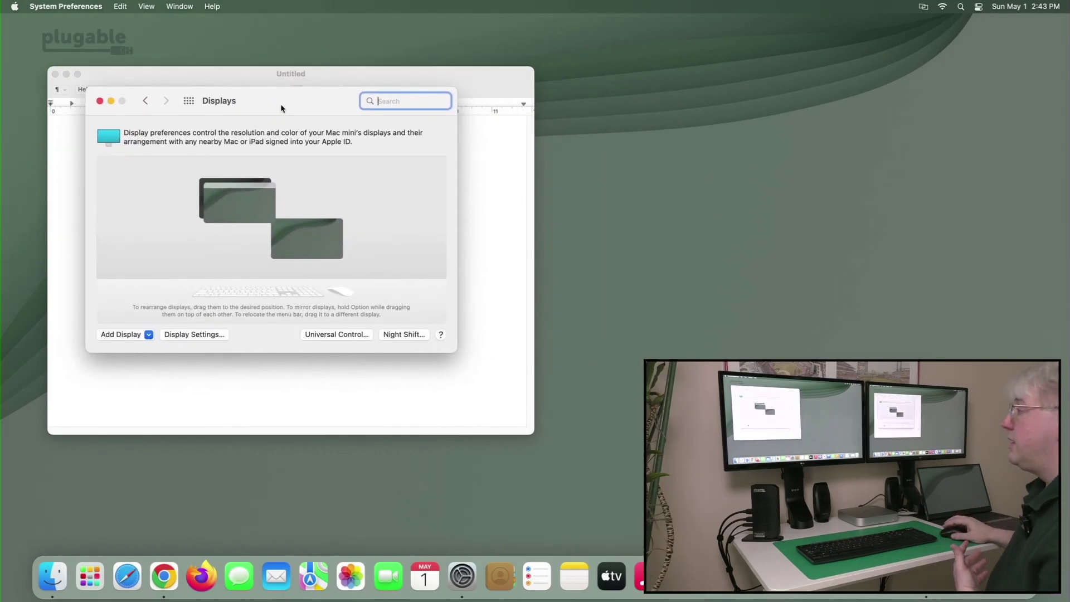
{"action": "left_click", "coordinate": [258, 203]}
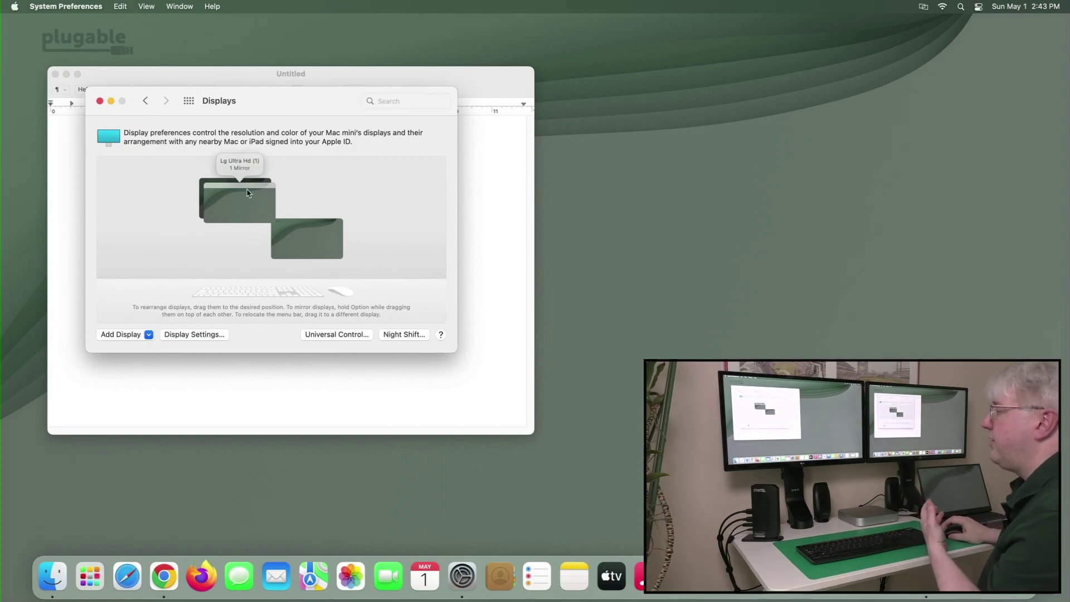
{"action": "left_click", "coordinate": [313, 176]}
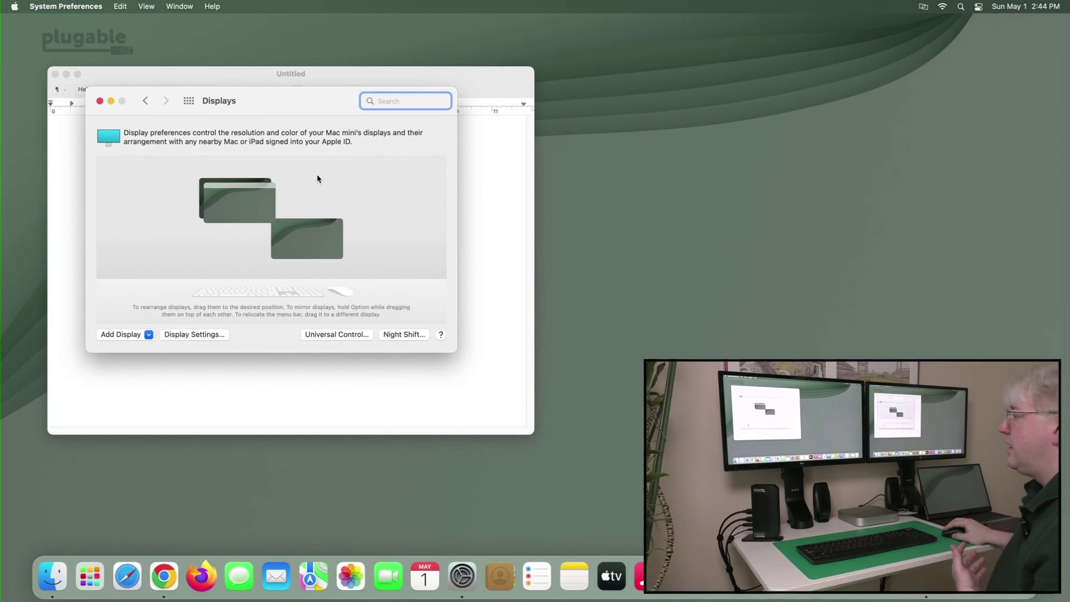
- Add the VG1655 as a mirror of Lg Ultra Hd (1), shifting the Displays window right
{"action": "left_click", "coordinate": [322, 235]}
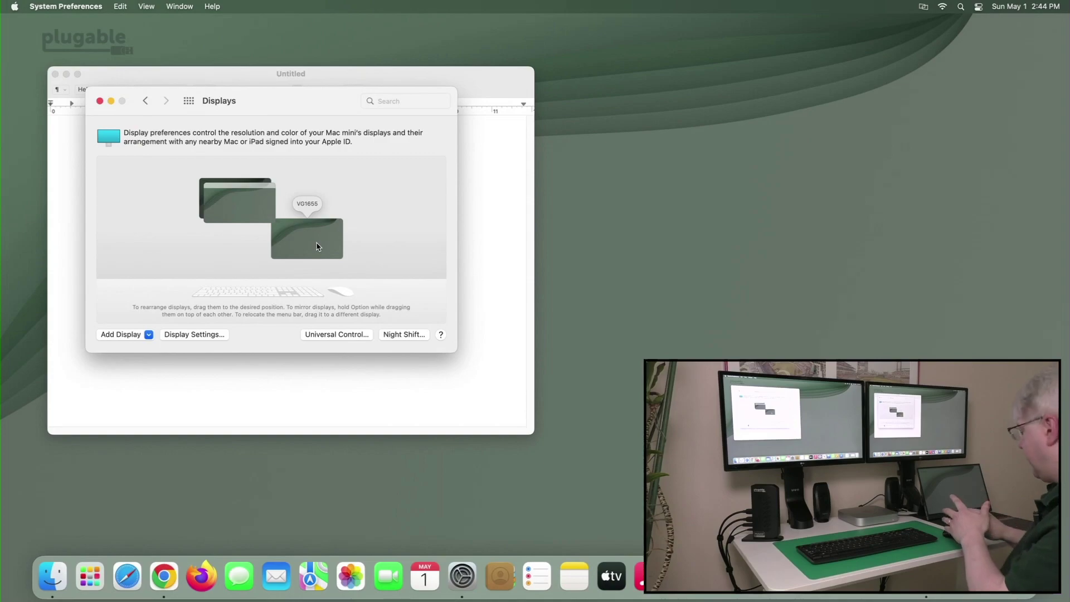
{"action": "right_click", "coordinate": [318, 247]}
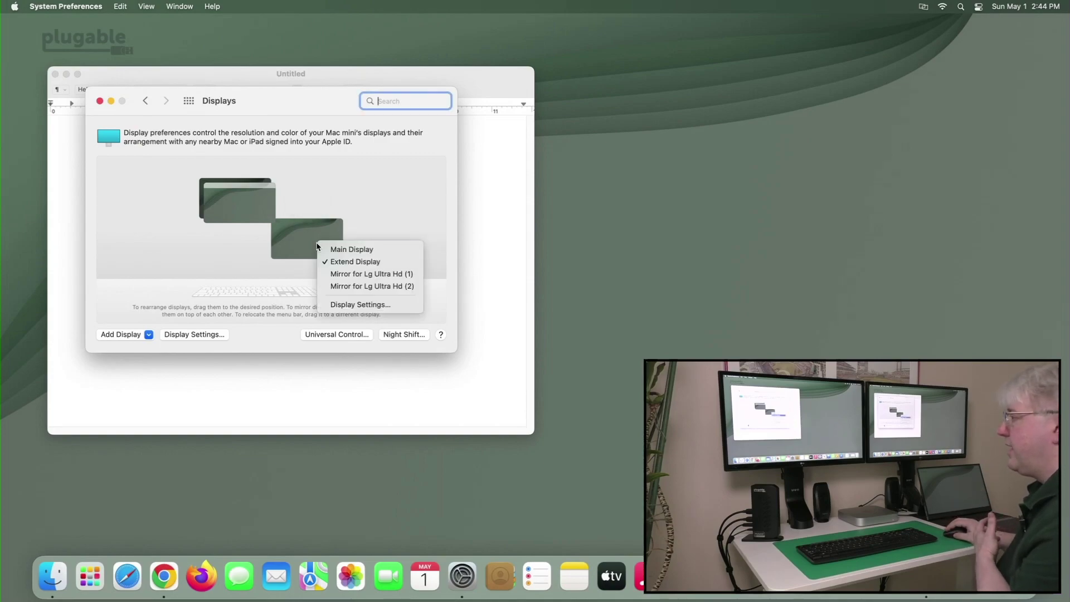
{"action": "left_click", "coordinate": [341, 275]}
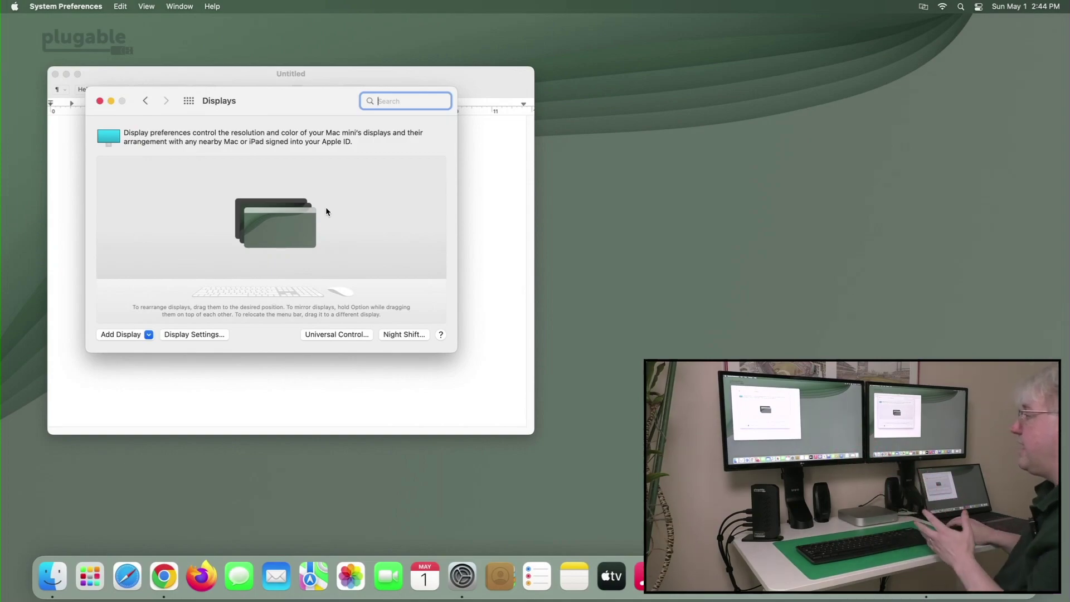
{"action": "left_click_drag", "start_coordinate": [279, 101], "coordinate": [315, 115]}
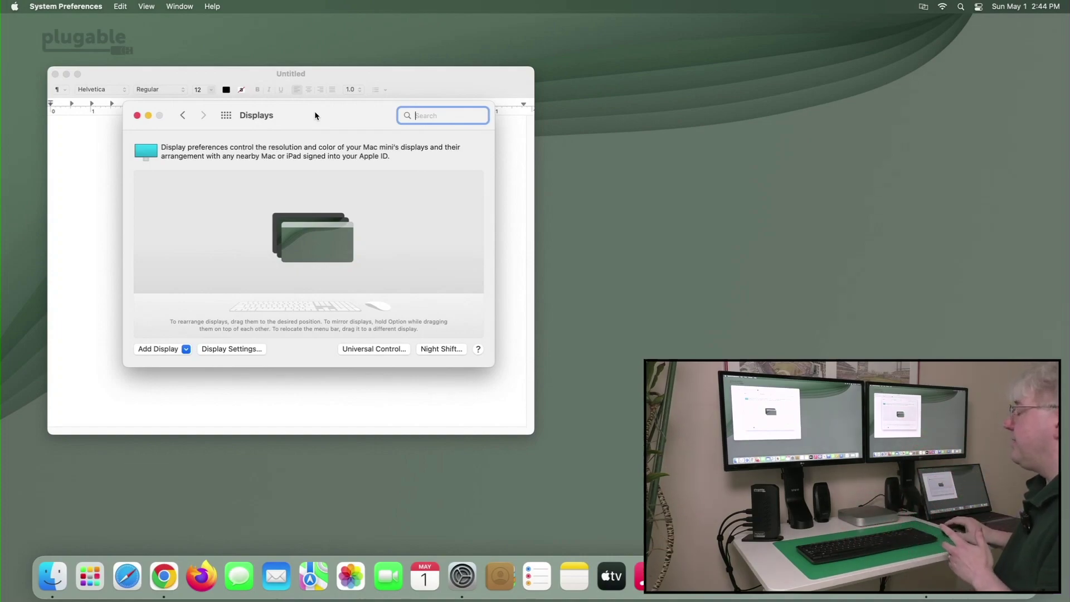
- Stop mirroring on the stacked Lg Ultra Hd (1) group and move the blank document aside
{"action": "left_click", "coordinate": [324, 218]}
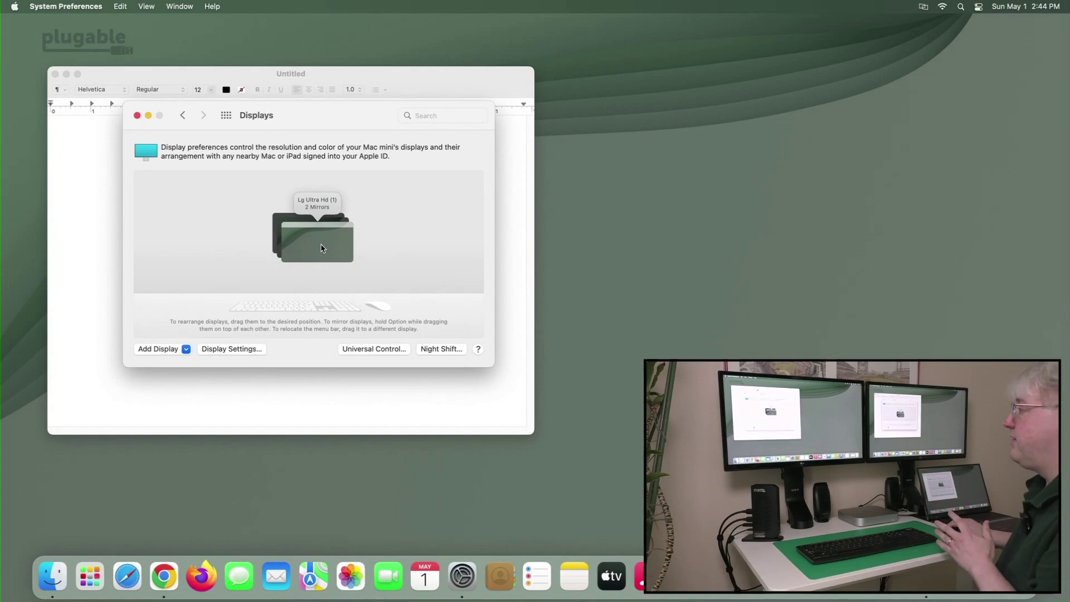
{"action": "right_click", "coordinate": [322, 248]}
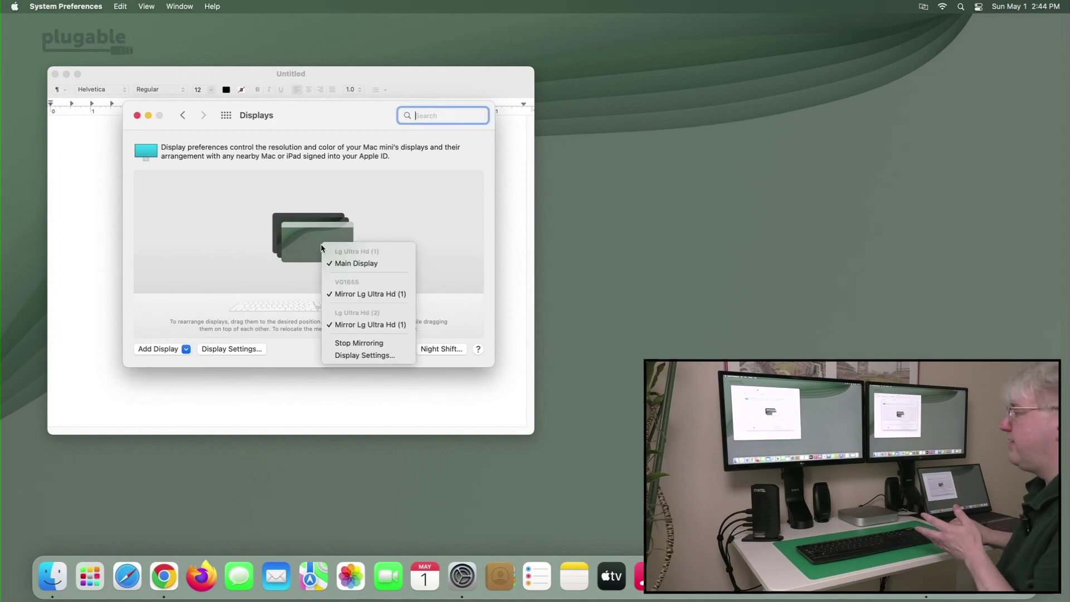
{"action": "left_click", "coordinate": [382, 344]}
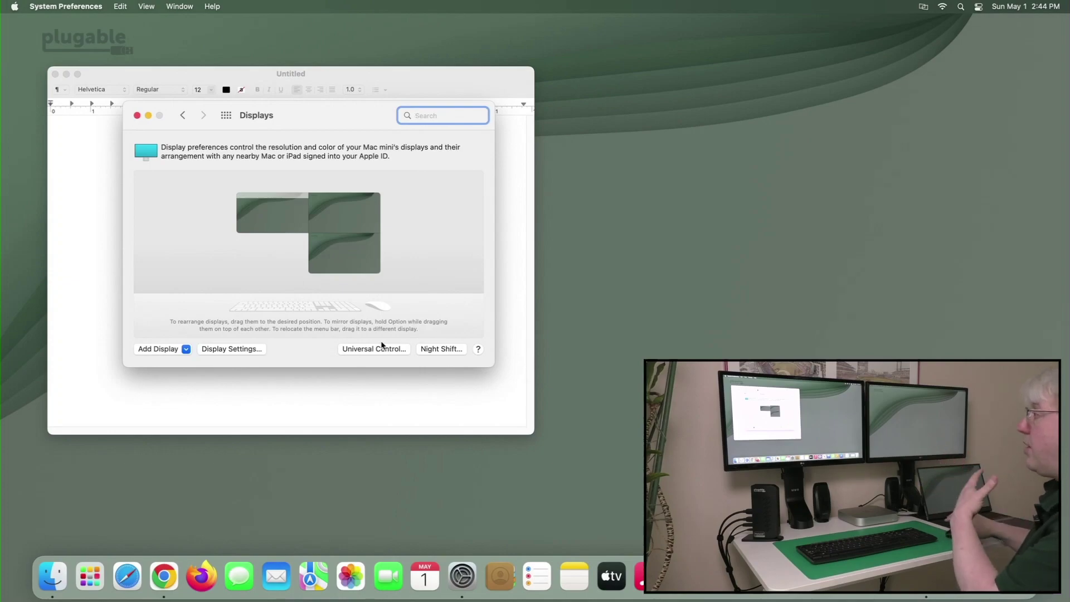
{"action": "left_click_drag", "start_coordinate": [390, 72], "coordinate": [350, 97]}
- Move the blank document onto another screen and set the VG1655 to mirror Lg Ultra Hd (2)
{"action": "left_click", "coordinate": [360, 114]}
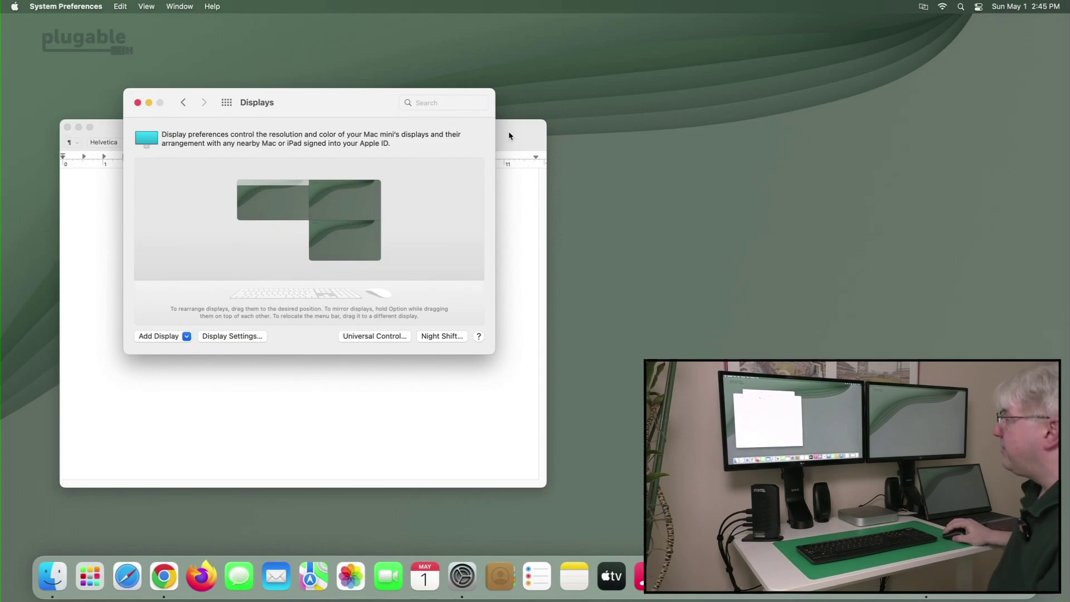
{"action": "left_click_drag", "start_coordinate": [504, 137], "coordinate": [1069, 117]}
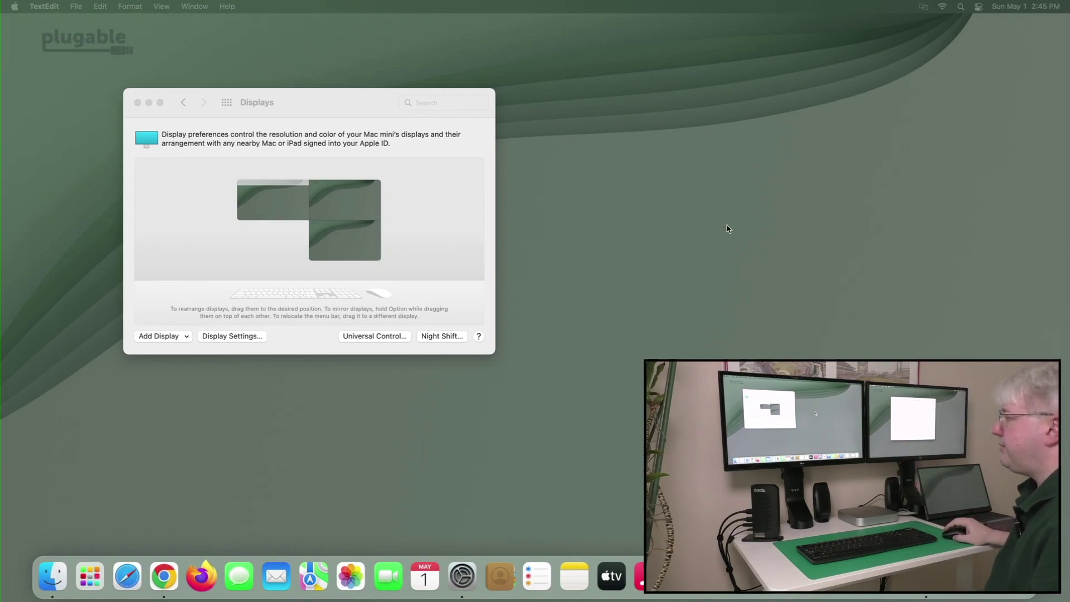
{"action": "right_click", "coordinate": [333, 246]}
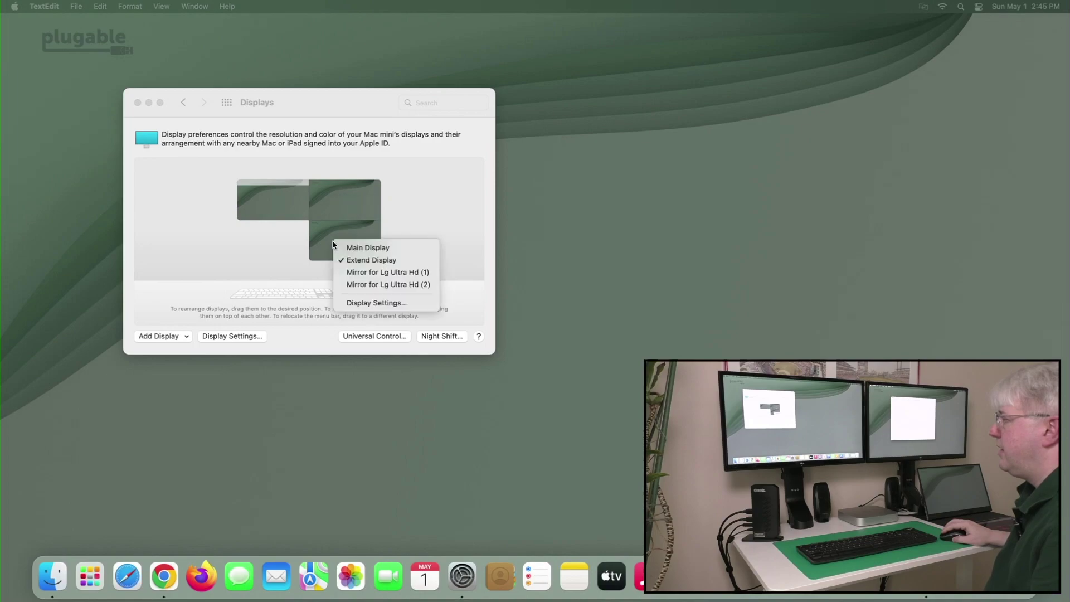
{"action": "left_click", "coordinate": [403, 287]}
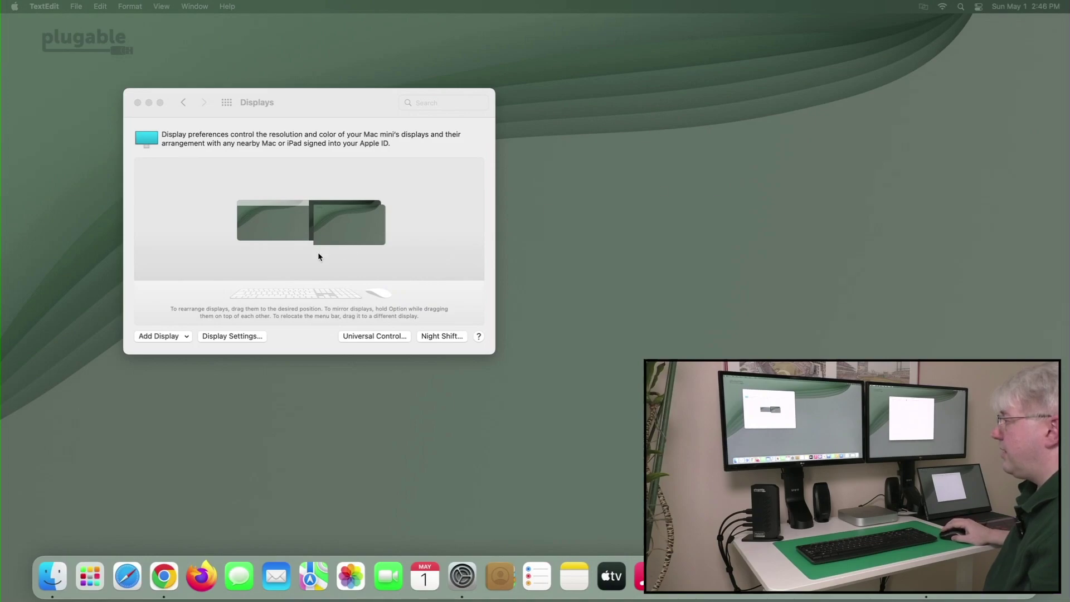
- Stop Mirroring on the VG1655 and Lg Ultra Hd (2) pair
{"action": "right_click", "coordinate": [336, 227]}
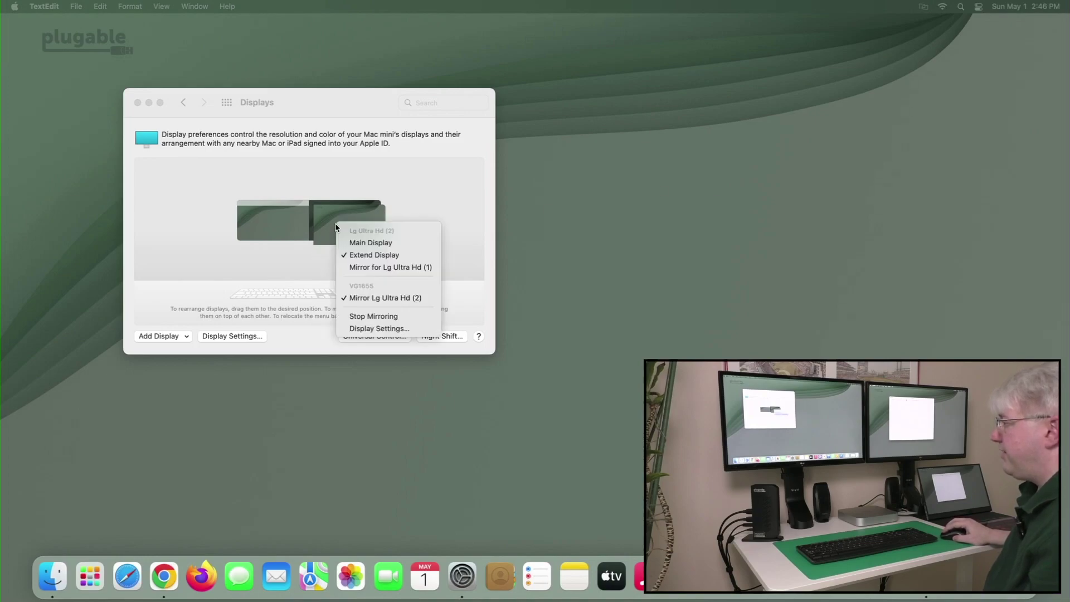
{"action": "left_click", "coordinate": [374, 316]}
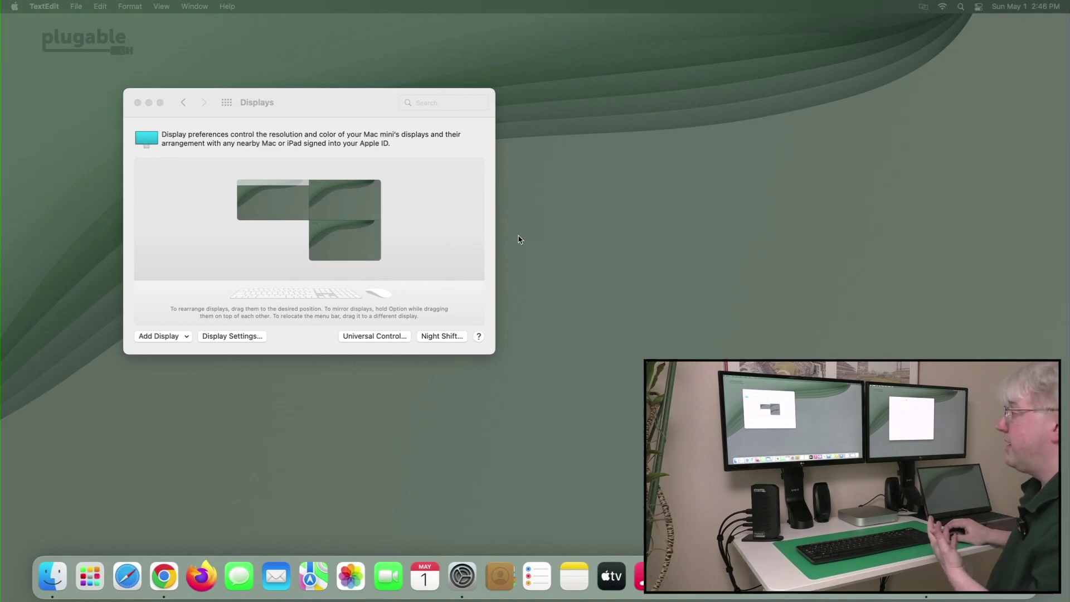
{"action": "right_click", "coordinate": [360, 243]}
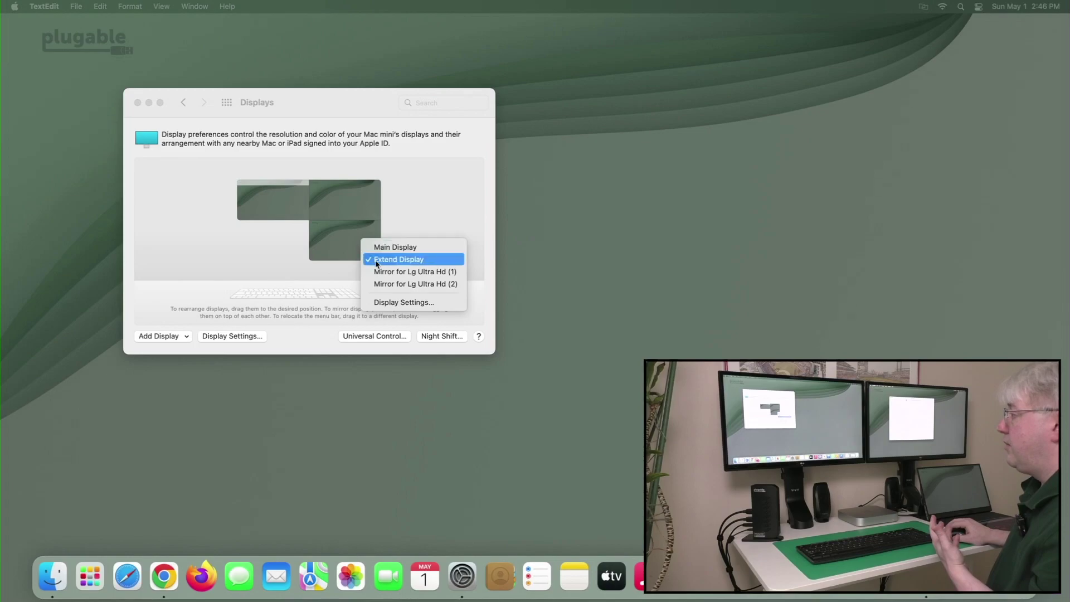
{"action": "left_click", "coordinate": [399, 288]}
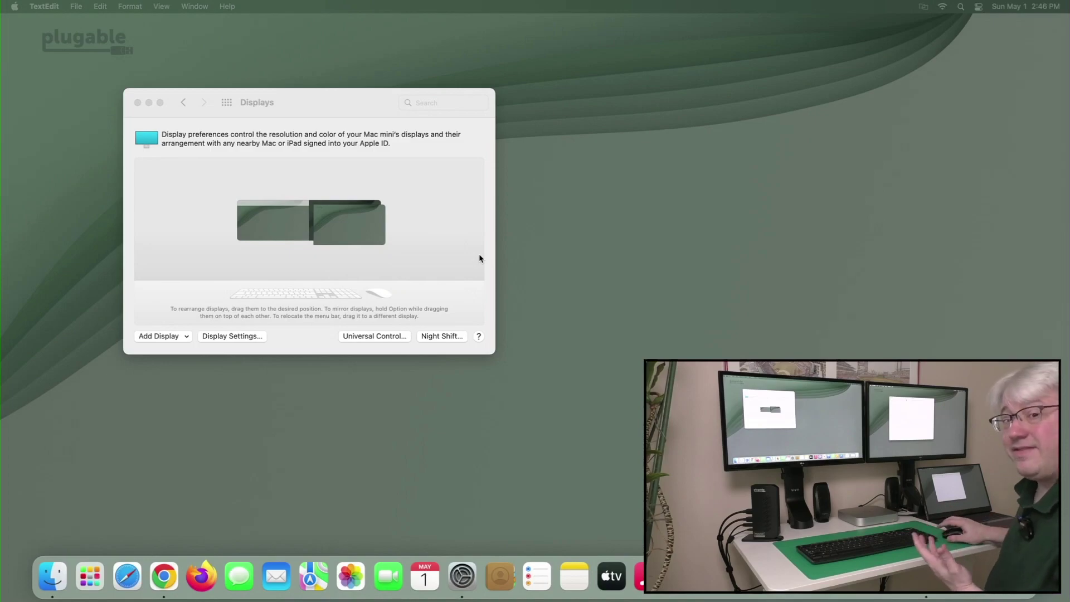
{"action": "right_click", "coordinate": [367, 237]}
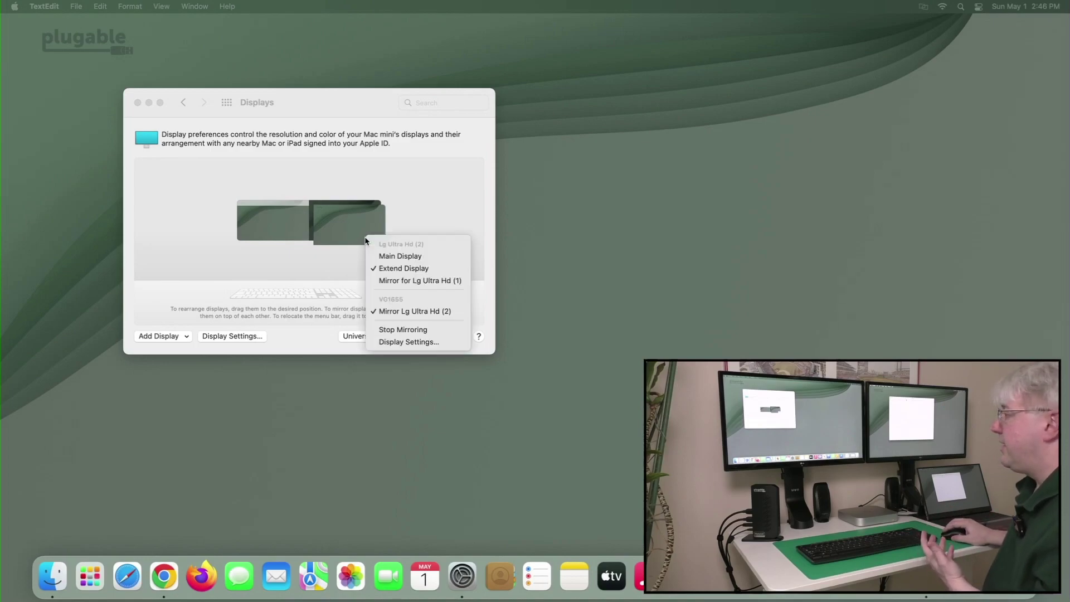
{"action": "left_click", "coordinate": [399, 333]}
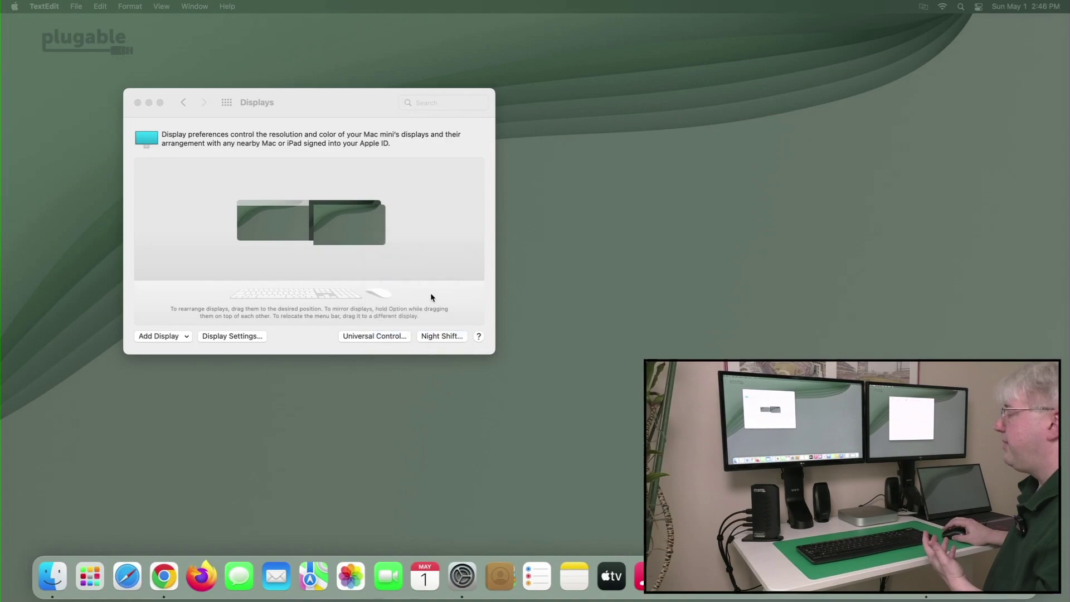